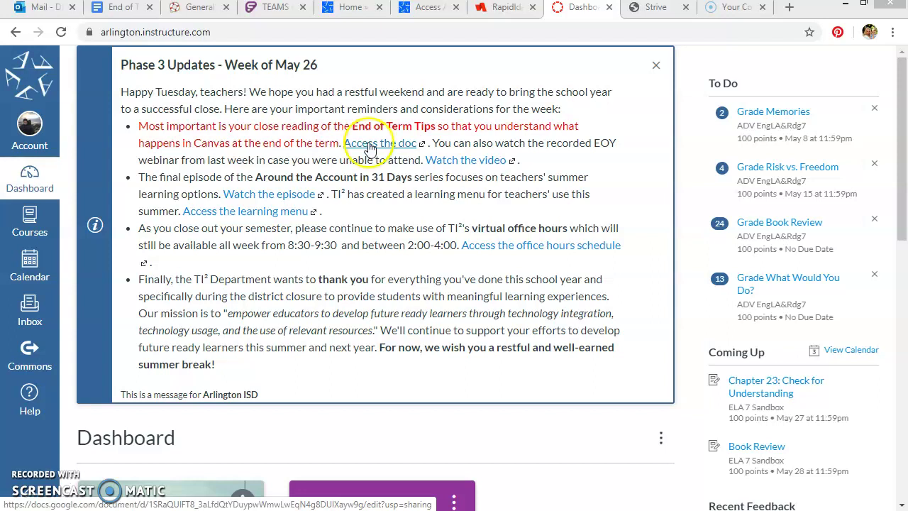
Read the End of Term tips Google Doc, then go back to the Canvas Dashboard
left_click(118, 14)
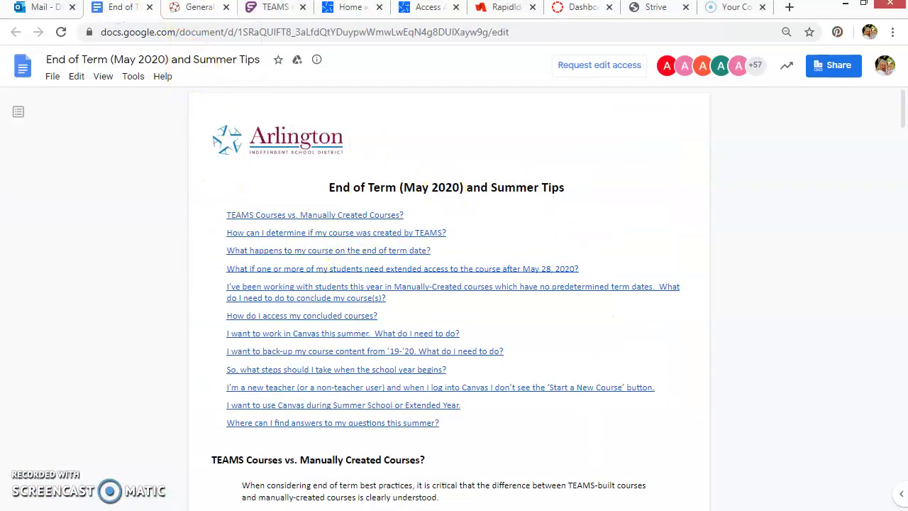
left_click(575, 15)
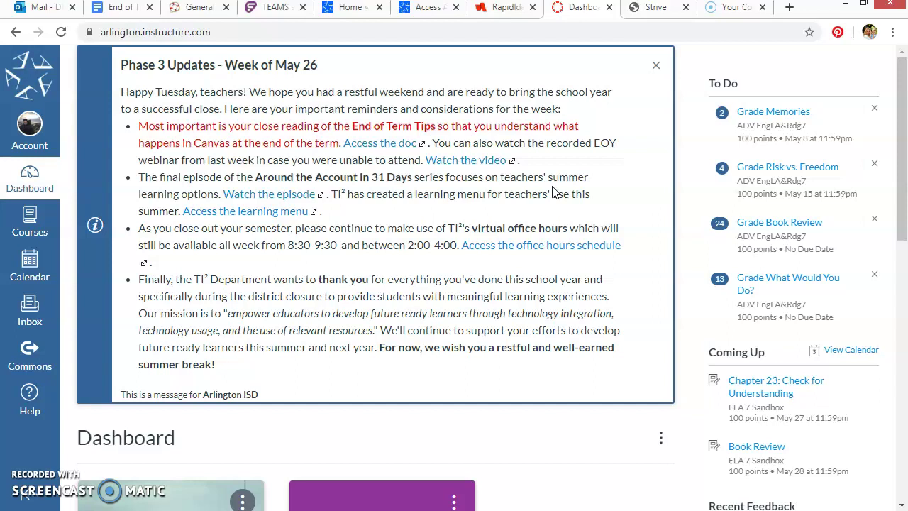
Open the ADV English course from its card and go to its Settings page
scroll(556, 193, "down", 5)
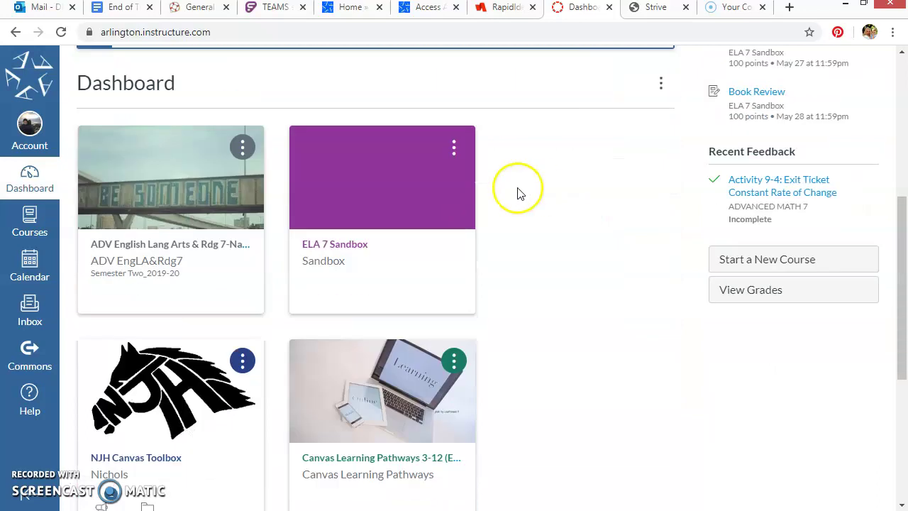
left_click(155, 248)
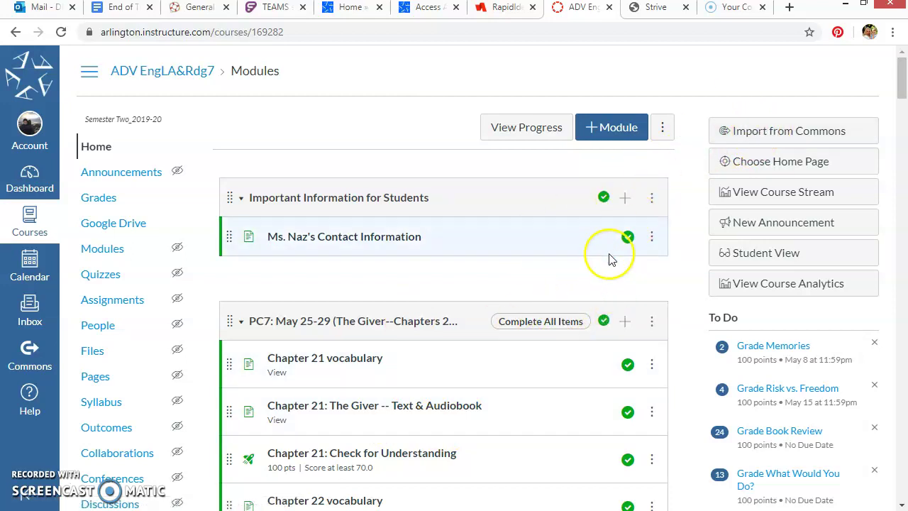
scroll(366, 312, "down", 2)
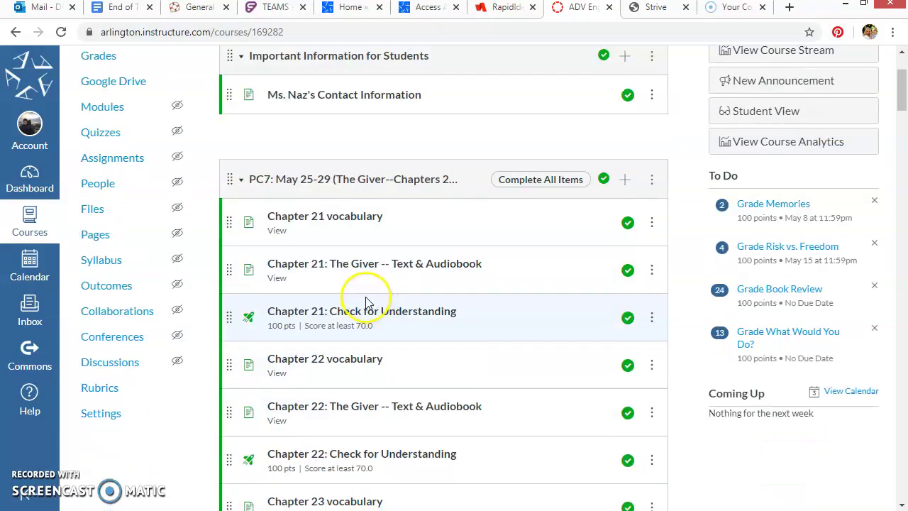
left_click(112, 417)
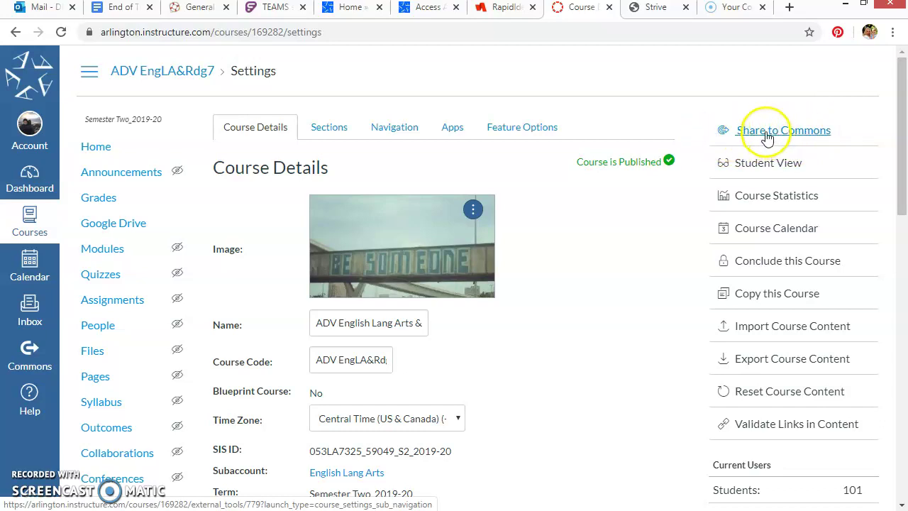
Start a Commons share as a new resource, usable by Only Me
left_click(773, 133)
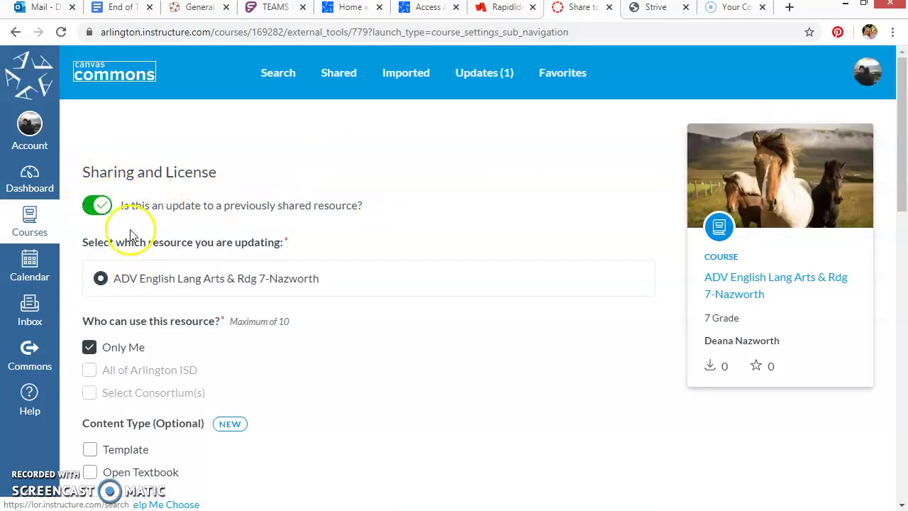
left_click(98, 207)
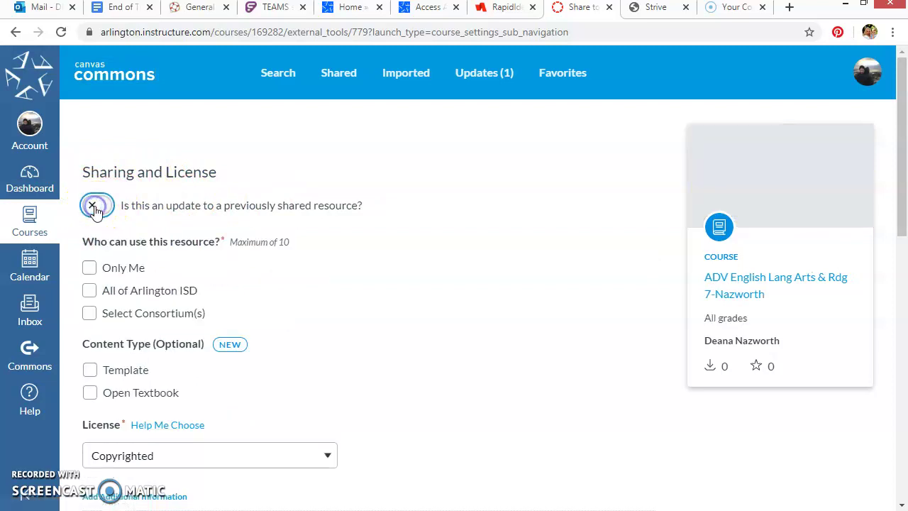
left_click(97, 207)
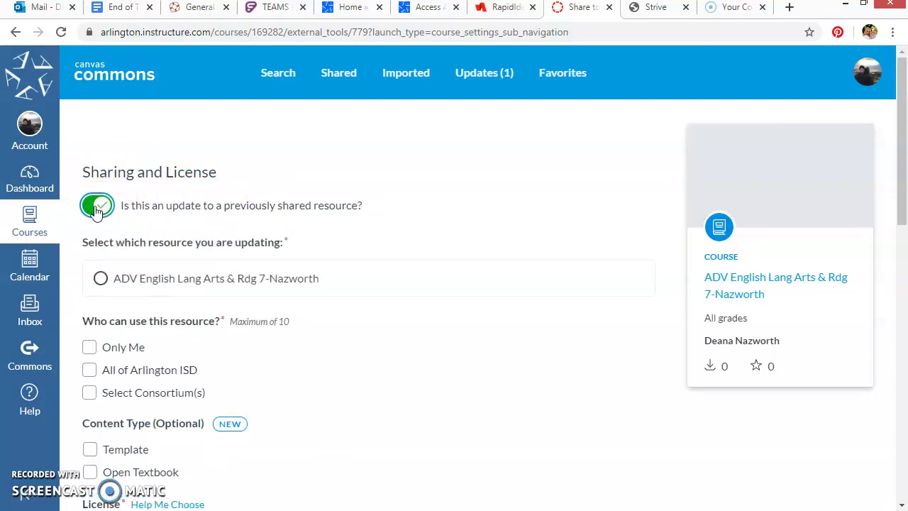
left_click(96, 207)
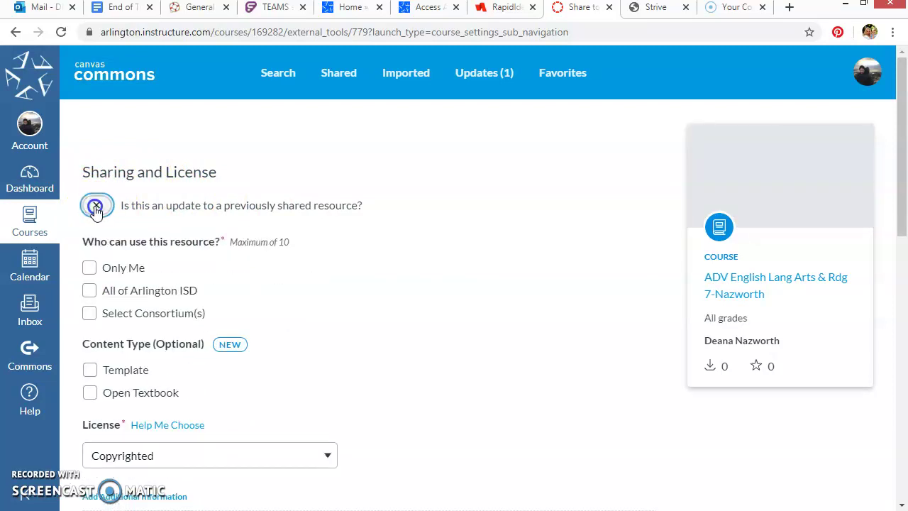
left_click(89, 268)
Enter '2020 pandemic plan' as the resource description
scroll(360, 286, "down", 2)
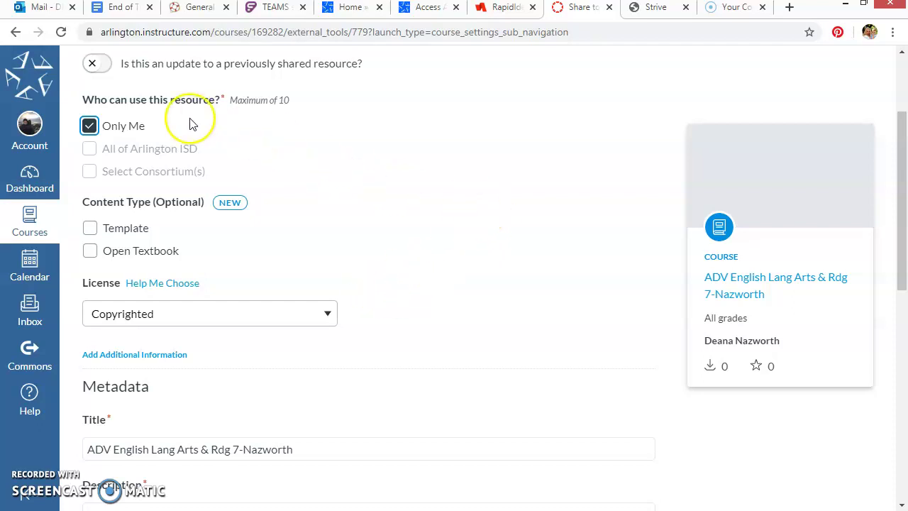
scroll(298, 298, "down", 3)
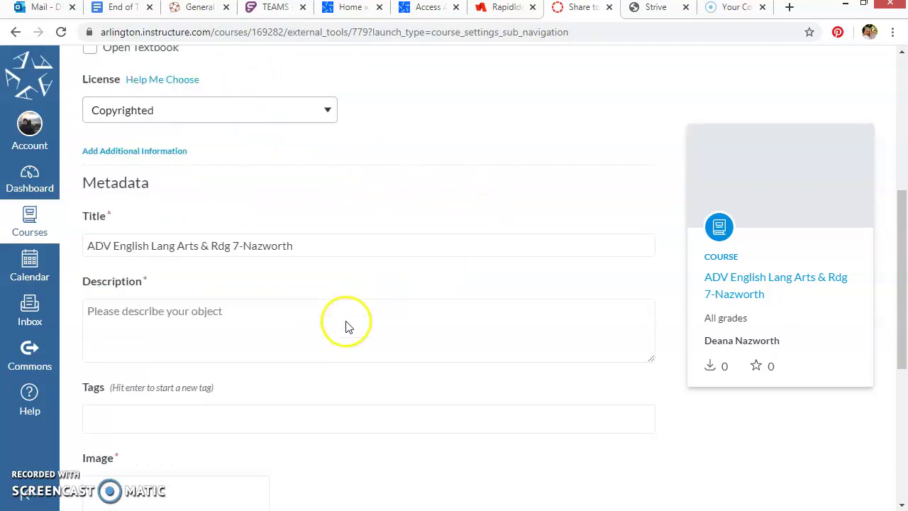
left_click(146, 312)
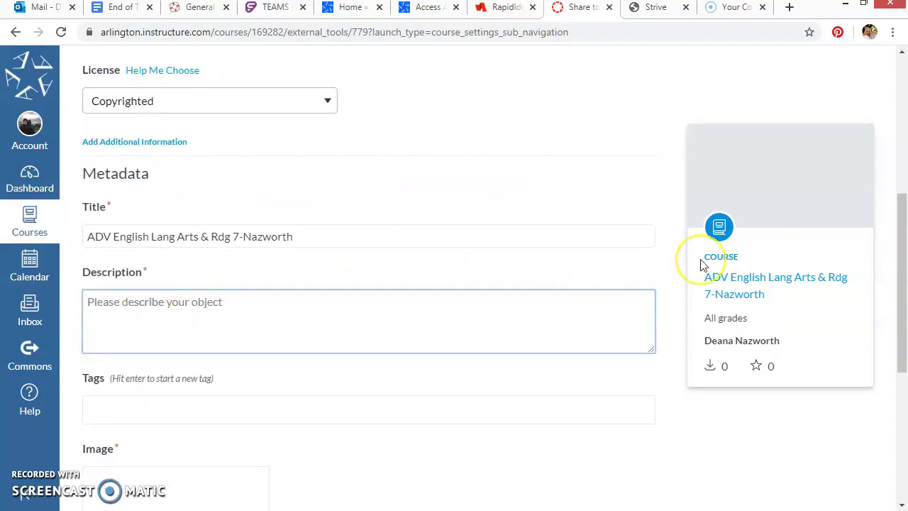
type("2020 pandemi")
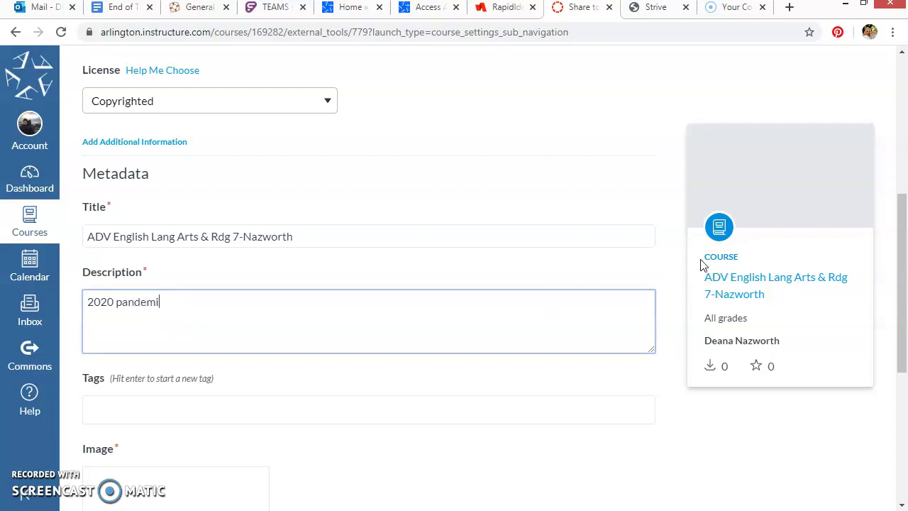
type("c plan")
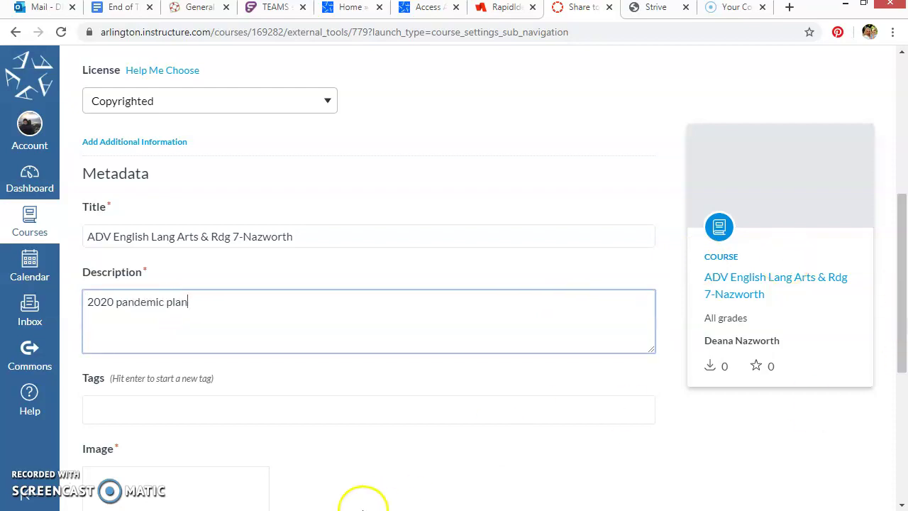
scroll(245, 429, "down", 2)
Search Unsplash for horses and use the misty horse photo as the cover image
left_click(176, 390)
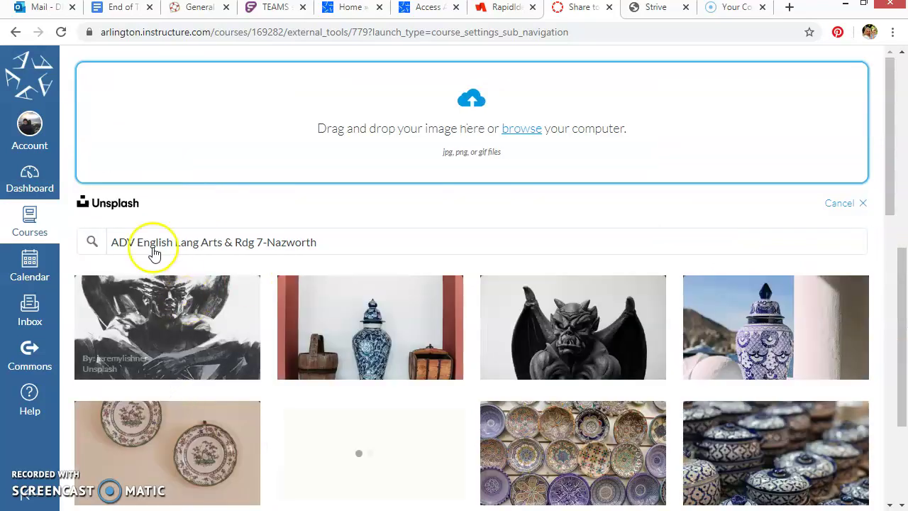
triple_click(325, 242)
type("horses")
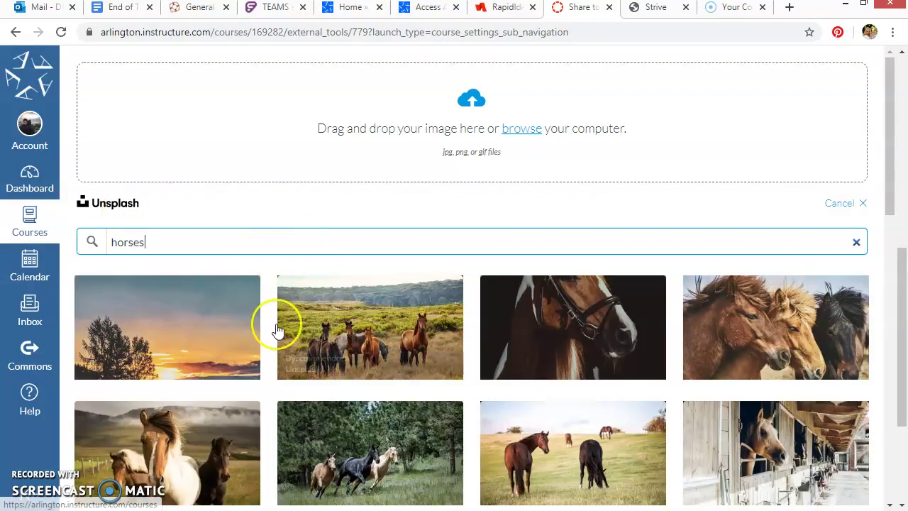
scroll(351, 360, "down", 2)
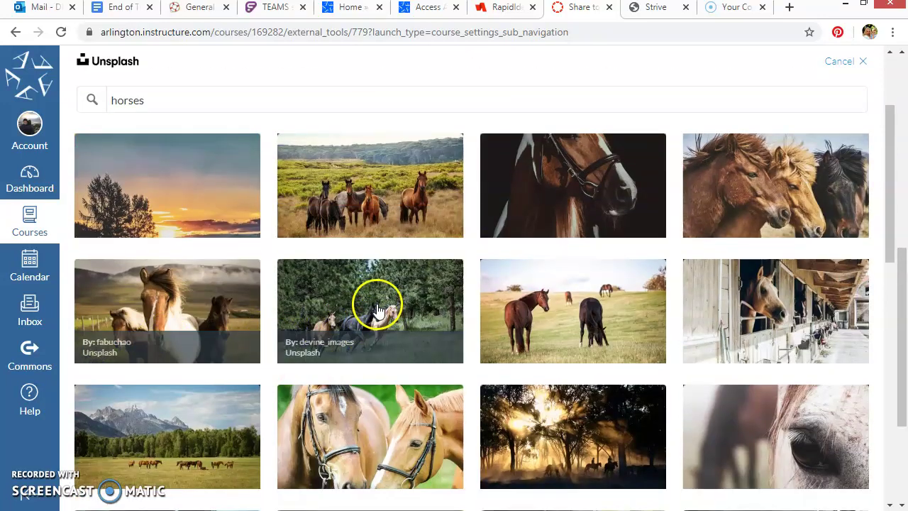
left_click(136, 294)
Set the grade level to 7th grade and share the course to Commons
scroll(334, 383, "down", 3)
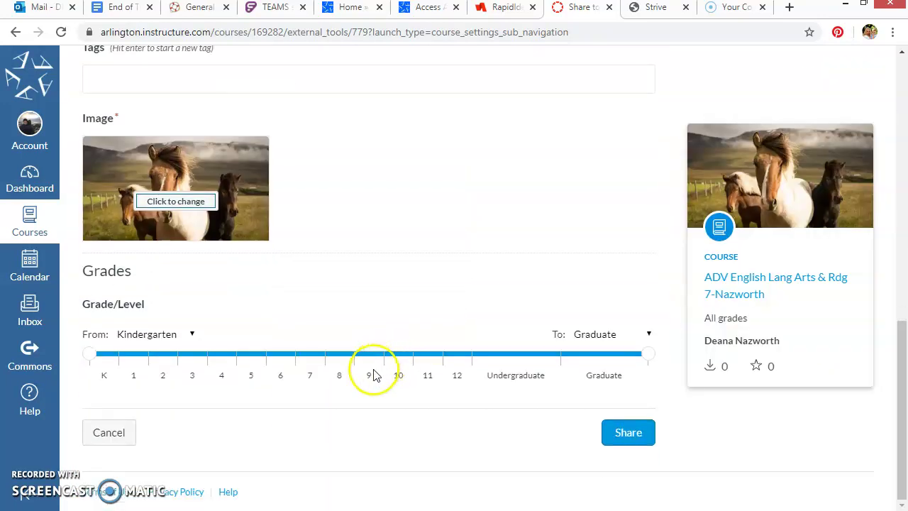
left_click(309, 358)
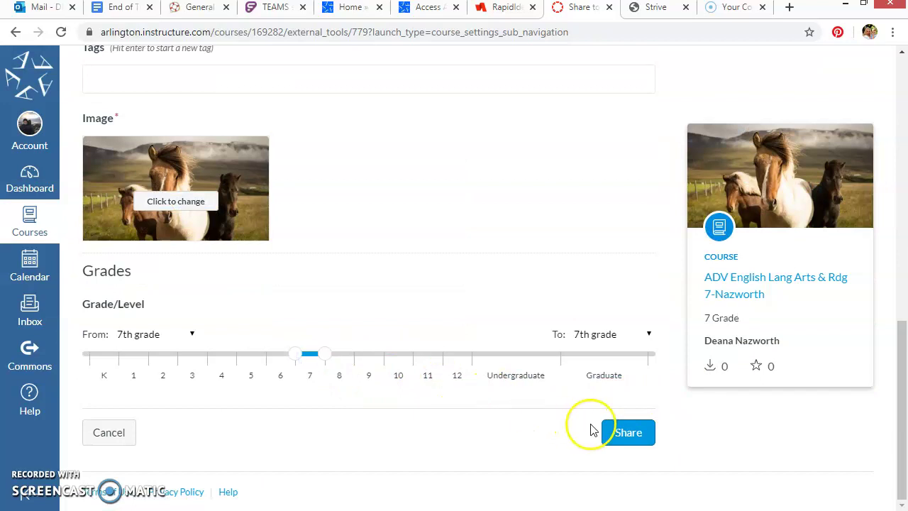
left_click(623, 438)
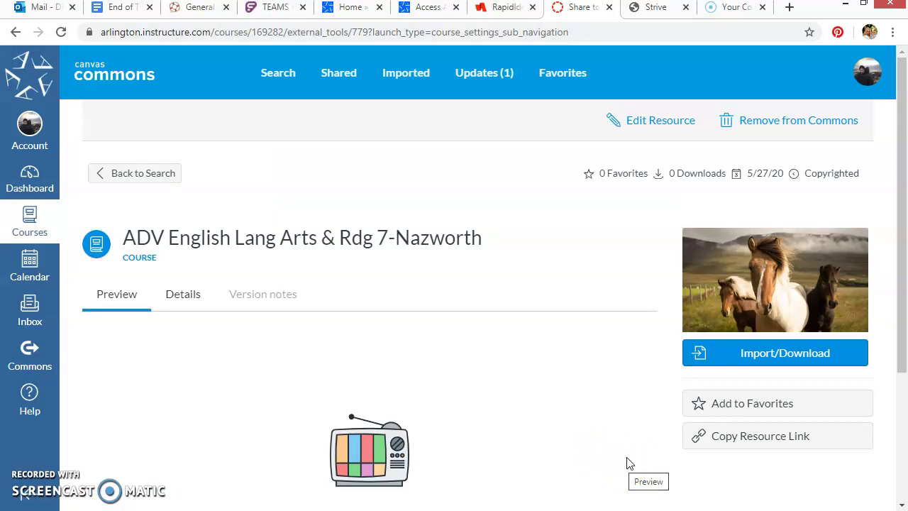
Leave the shared Commons resource page and return to the Canvas Dashboard
left_click(633, 458)
left_click(34, 177)
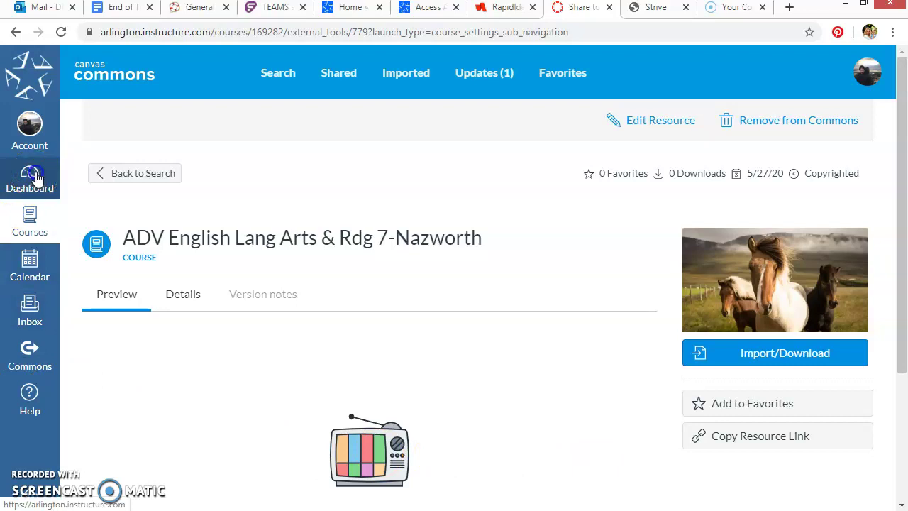
Open the ADV English Lang Arts course card and its Settings Course Details page
scroll(304, 274, "down", 3)
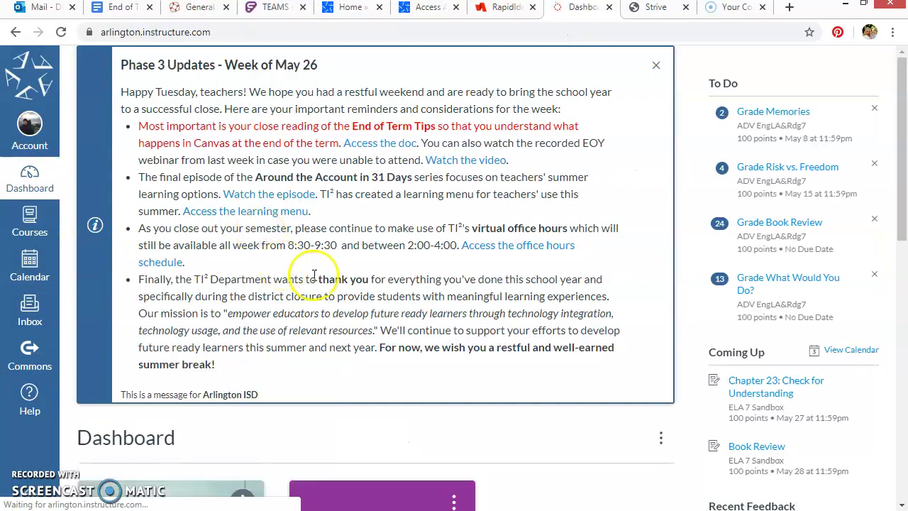
scroll(447, 369, "down", 3)
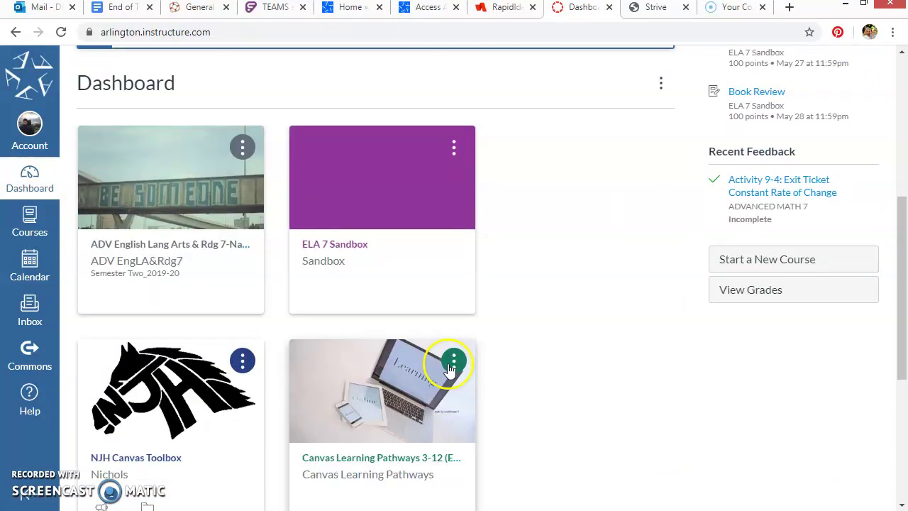
left_click(139, 248)
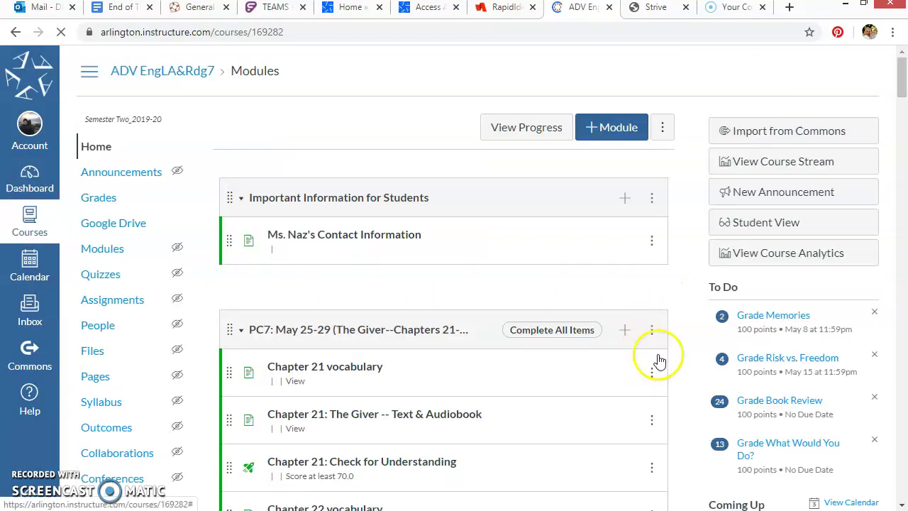
scroll(152, 279, "down", 3)
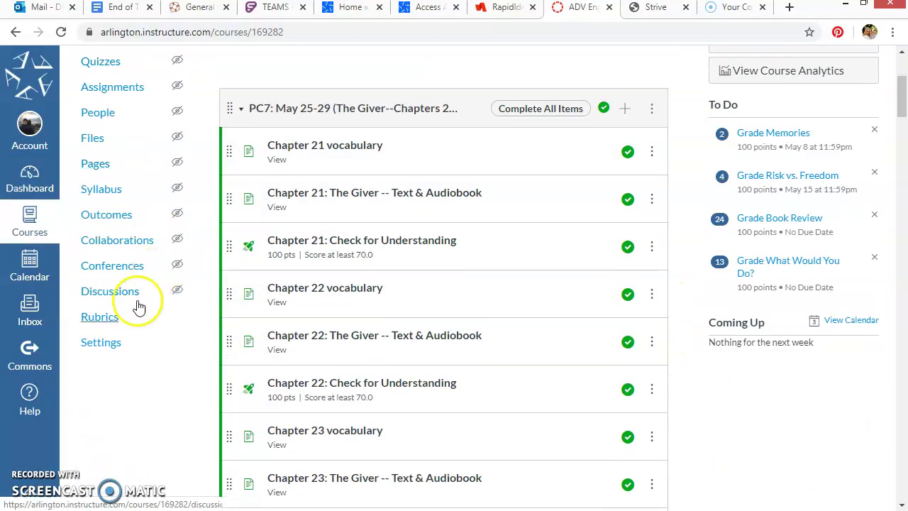
left_click(105, 347)
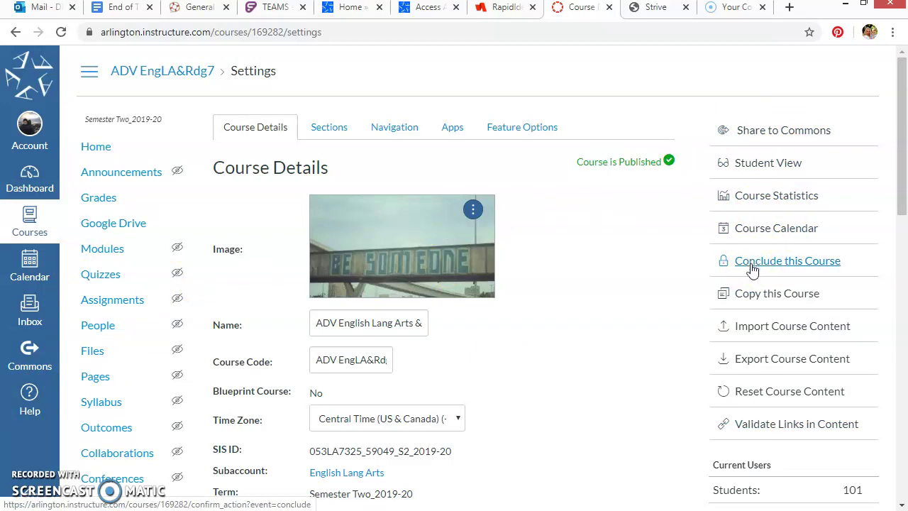
left_click(759, 331)
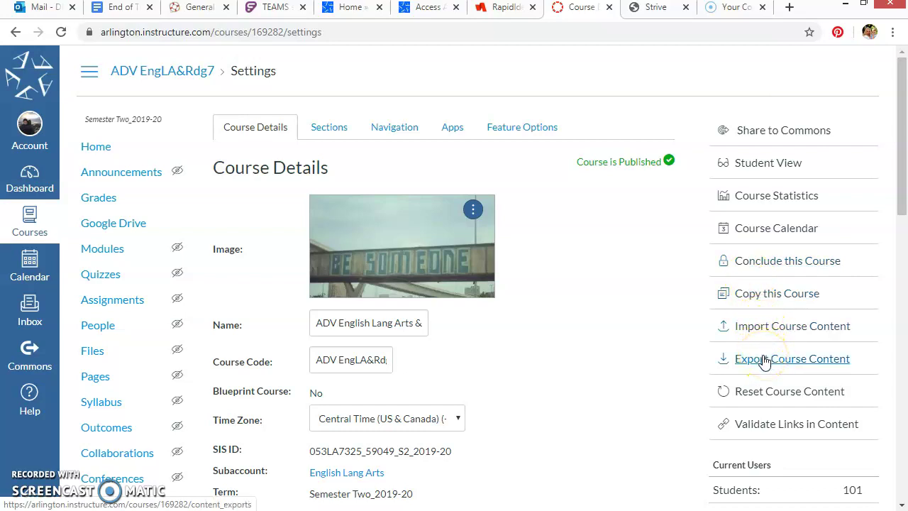
left_click(746, 264)
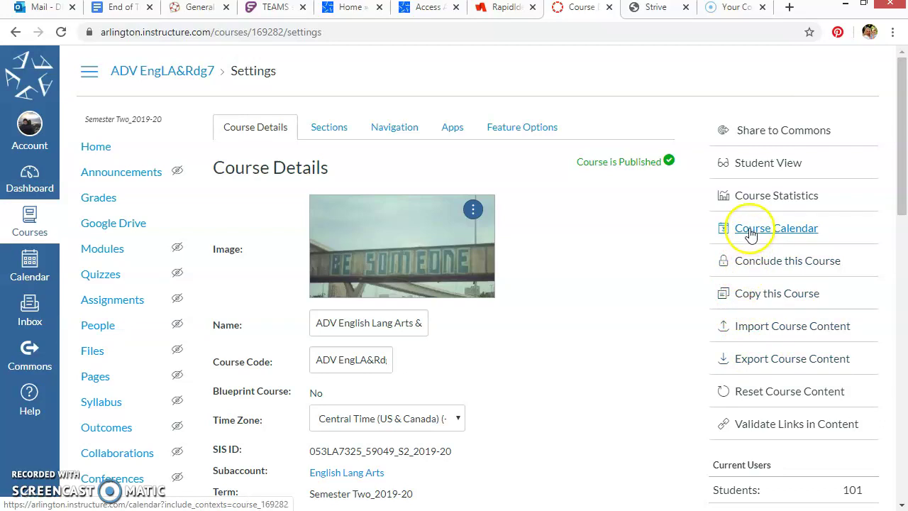
Start copying the course and replace the copy's name with 'Nazworth Sandbox'
left_click(775, 296)
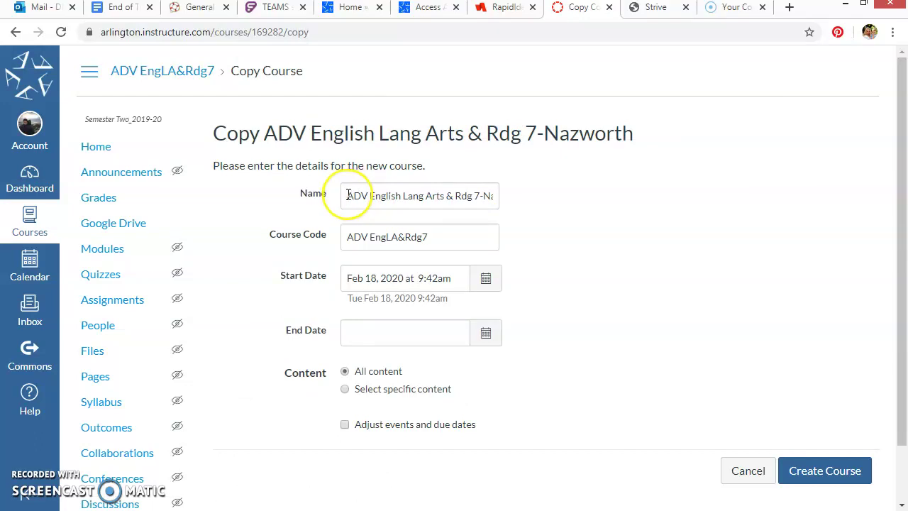
left_click_drag(347, 195, 551, 207)
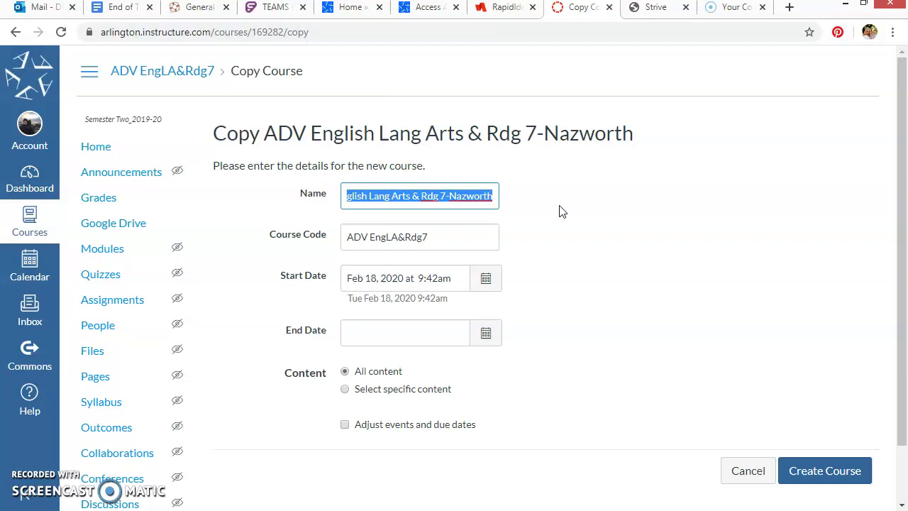
type("Naz")
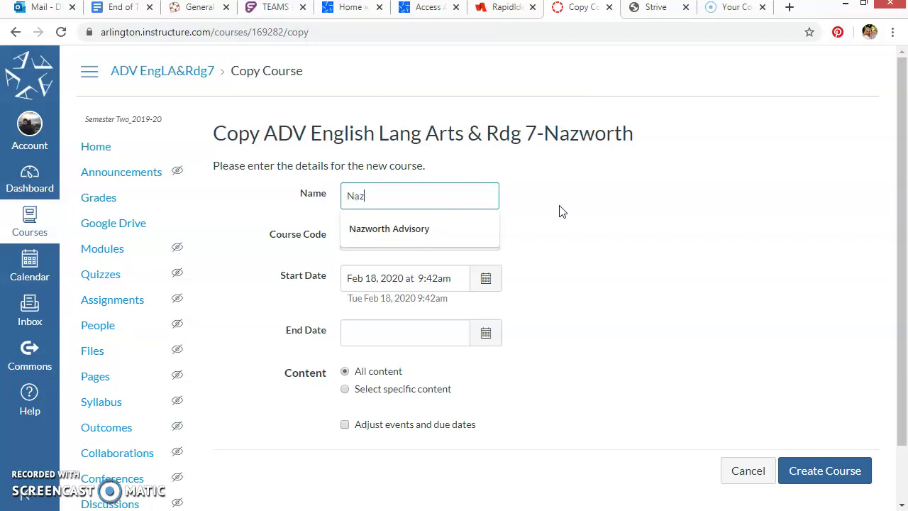
type("worth Sandbox")
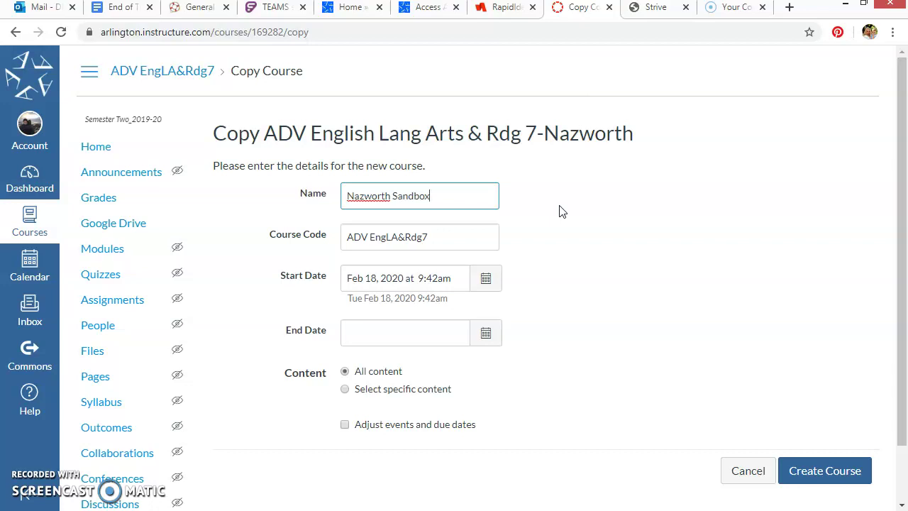
Set the copy's end date to Aug 31, 2020, keeping All content selected
left_click(485, 336)
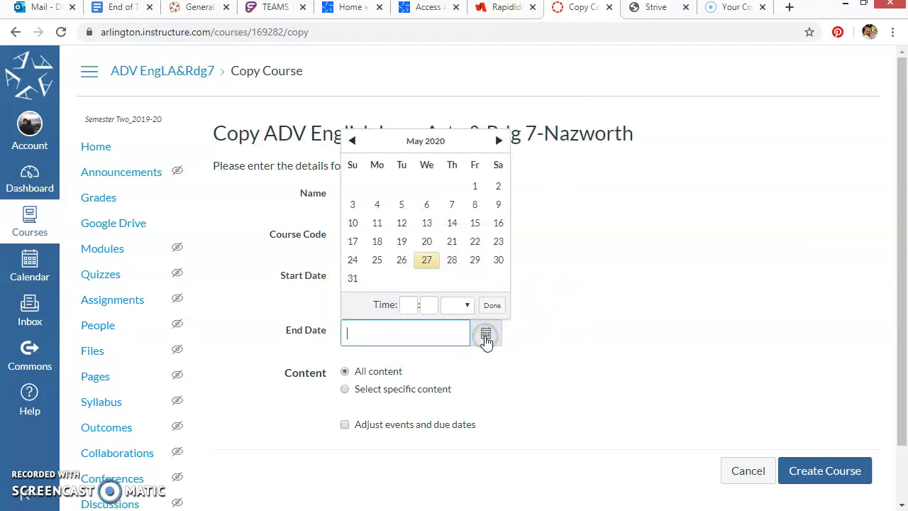
left_click(499, 141)
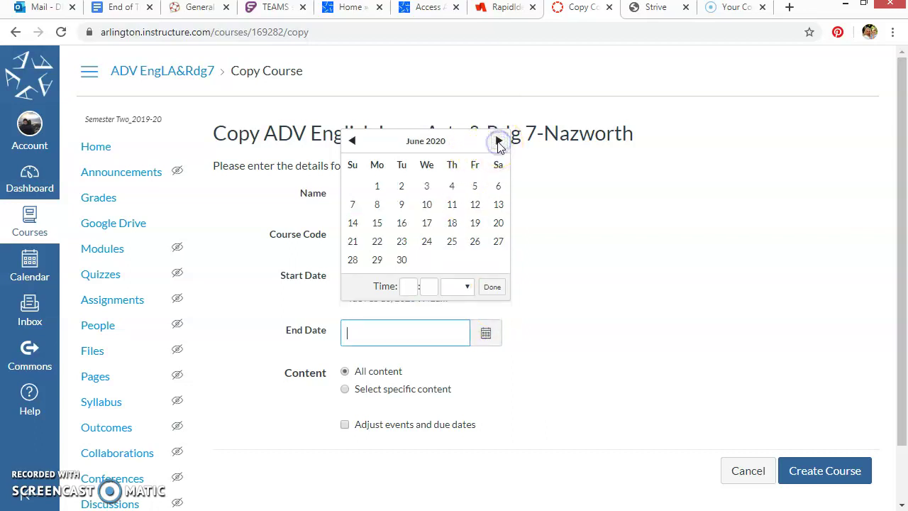
left_click(498, 141)
left_click(499, 141)
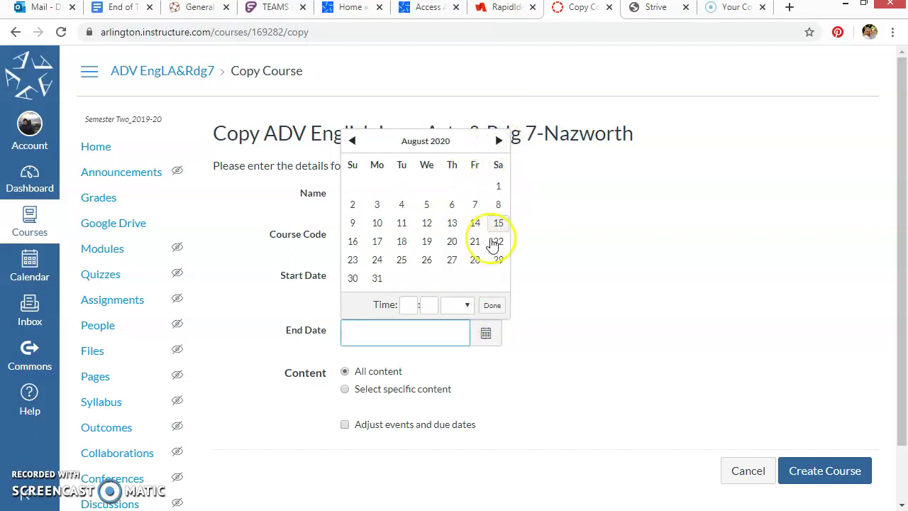
left_click(368, 283)
left_click(494, 305)
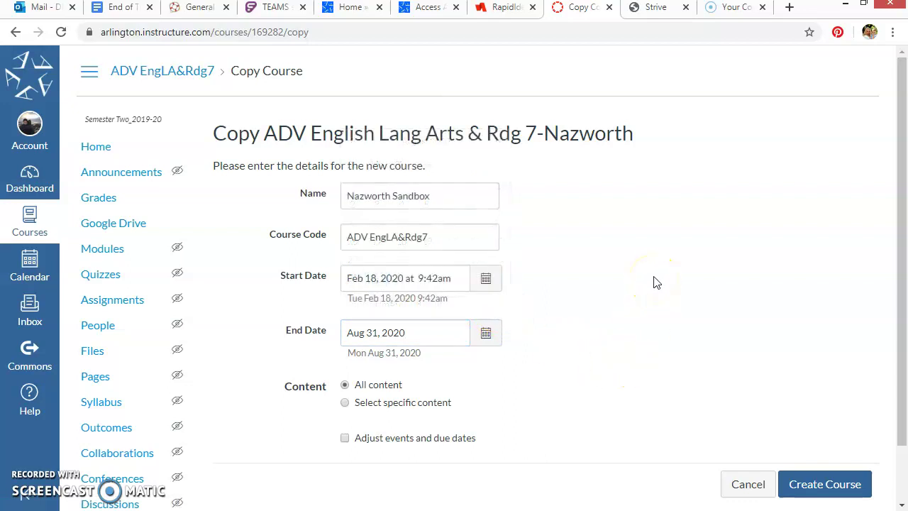
left_click(345, 403)
left_click(345, 384)
Create the Nazworth Sandbox course copy and return to the Dashboard
left_click(826, 485)
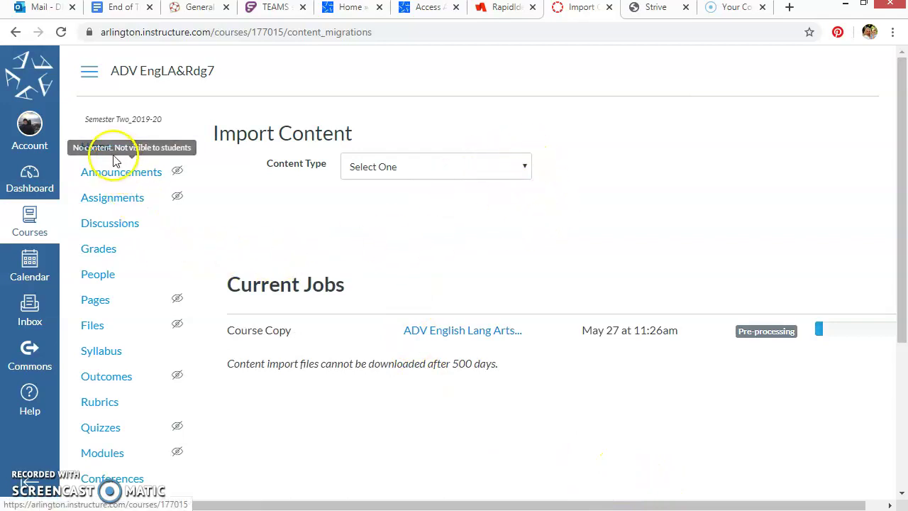
left_click(32, 186)
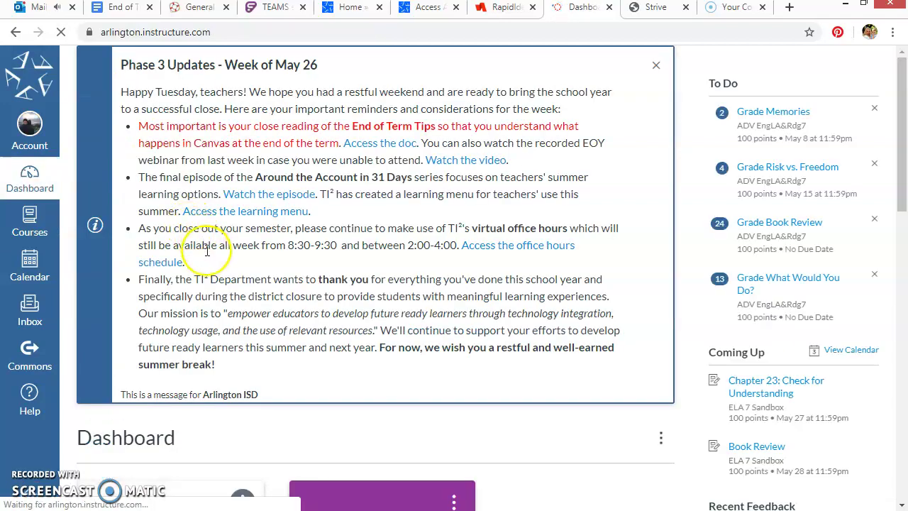